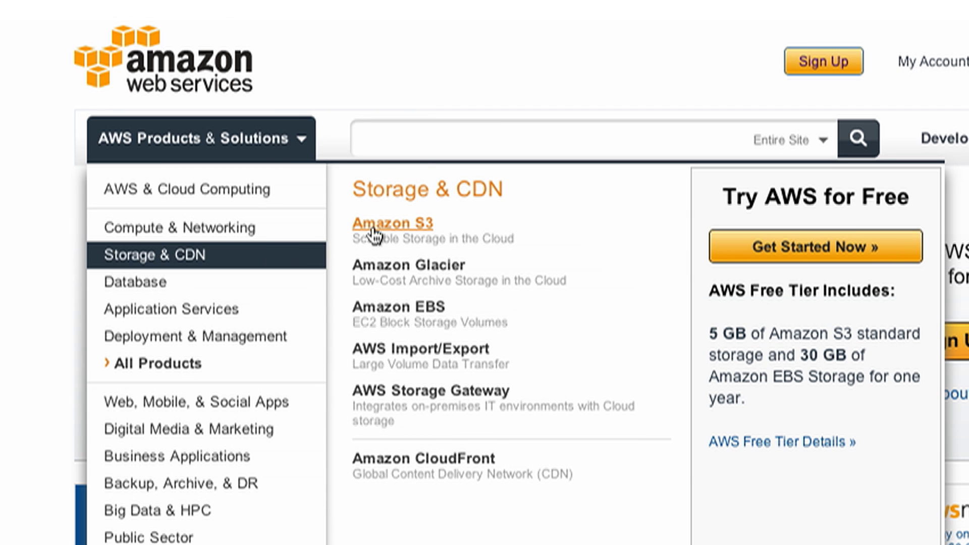
Go to the Amazon EBS product page via the Storage & CDN menu.
click(375, 232)
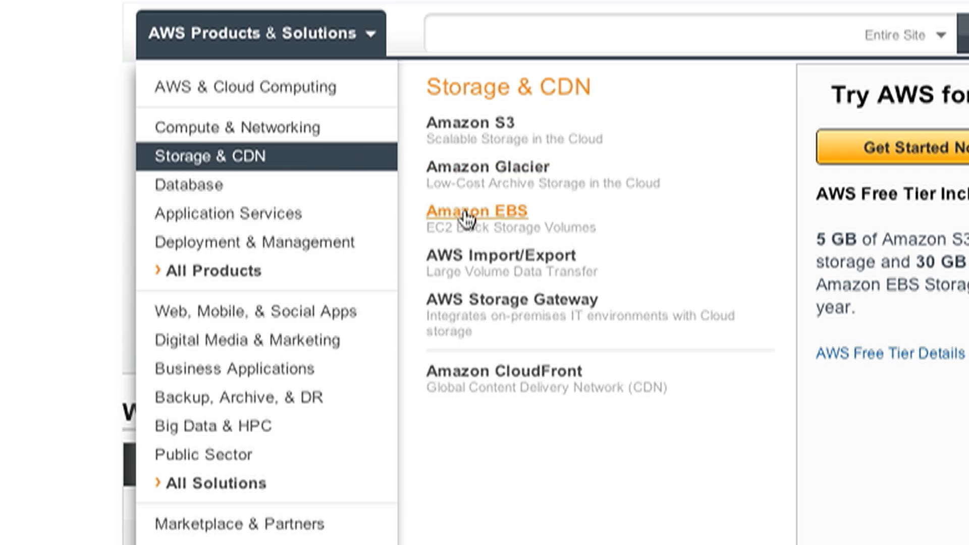
click(465, 219)
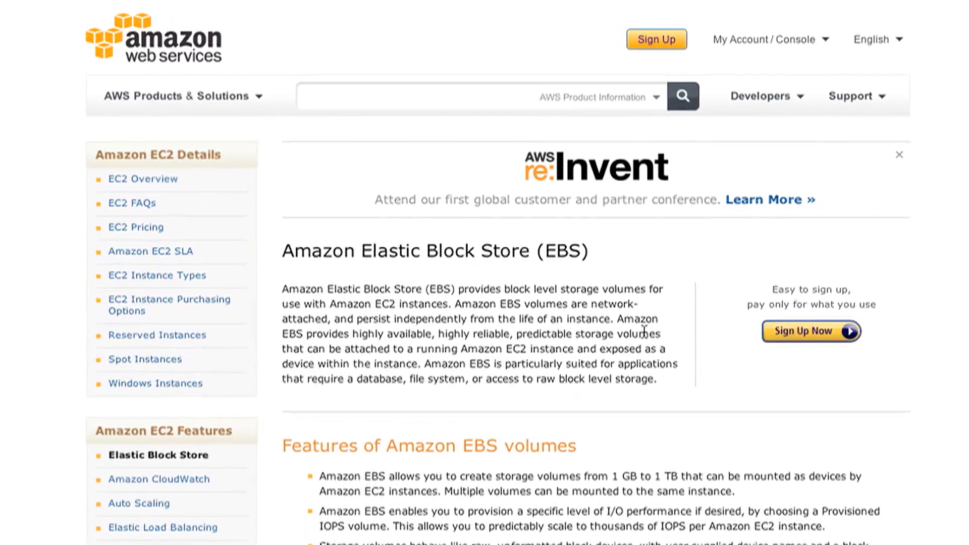